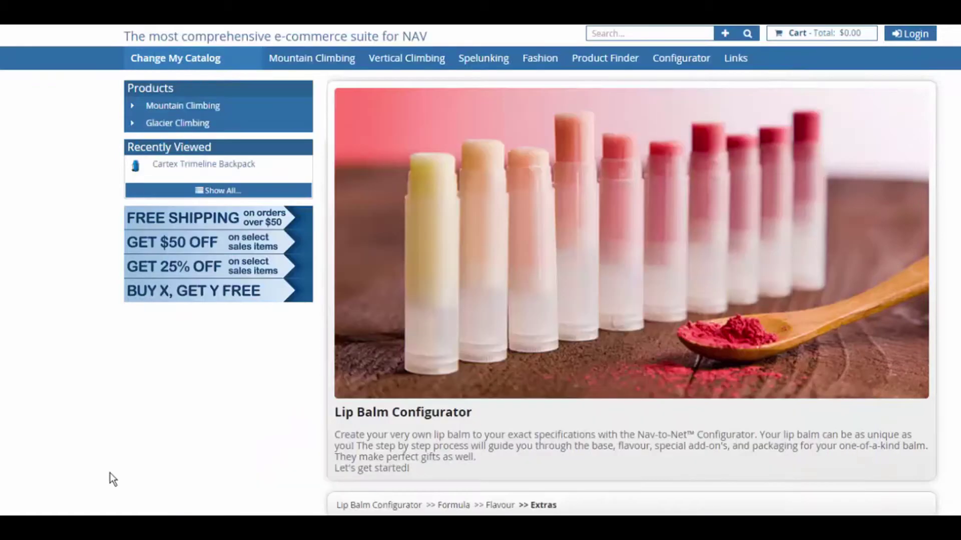
Step: Examine the storefront pages of the lip balm Extras, 370Z Powertrain and engagement ring Diamonds configurators, ending on the lip balm Formula page
scroll(714, 242, "down", 5)
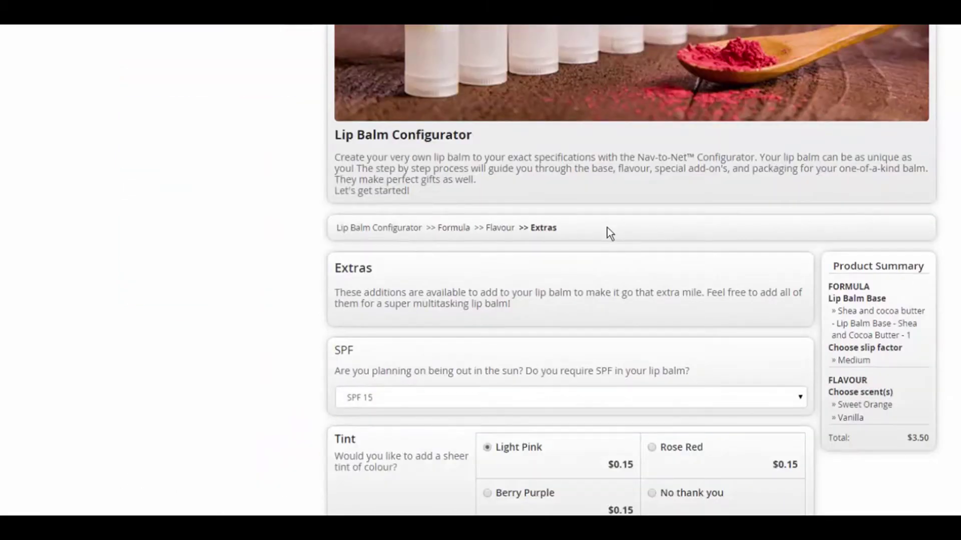
scroll(570, 301, "down", 5)
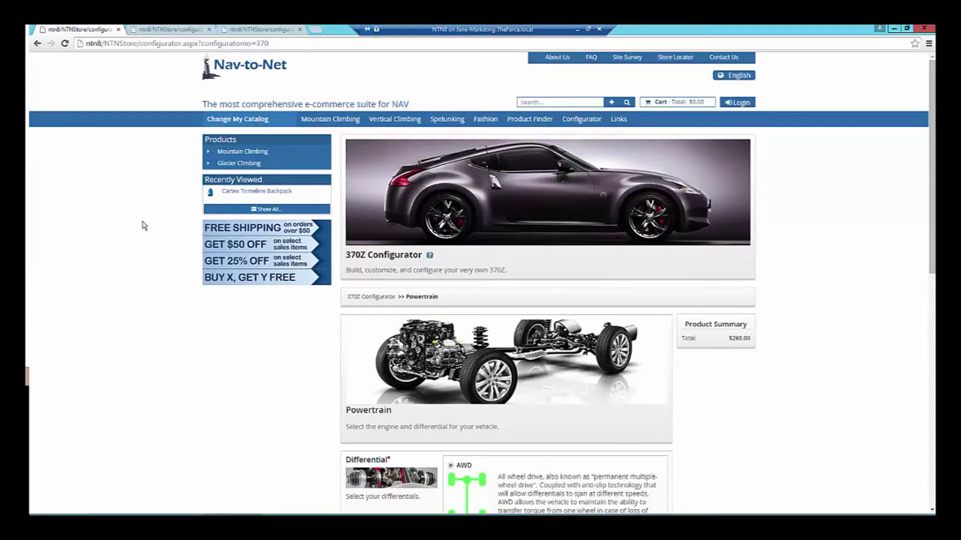
scroll(144, 225, "down", 1)
scroll(144, 226, "down", 4)
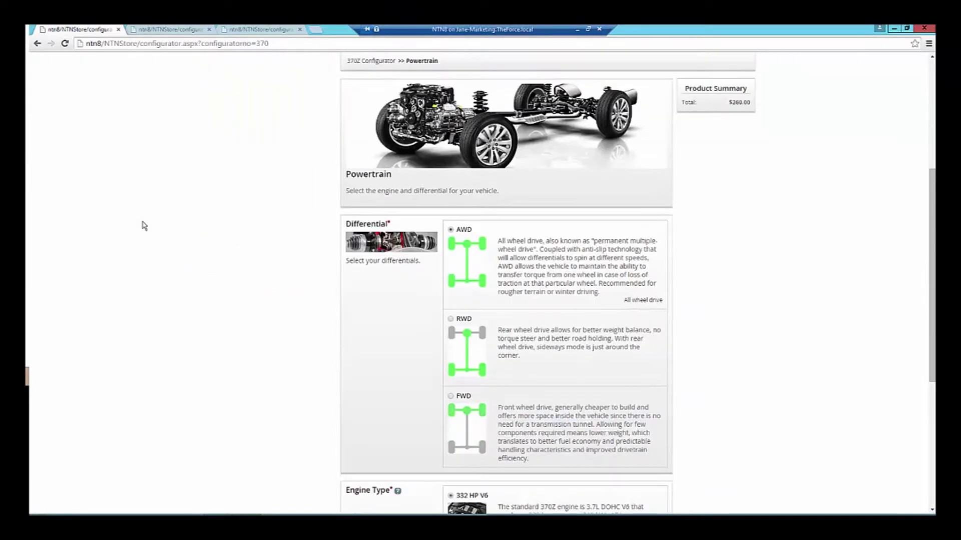
scroll(144, 226, "down", 5)
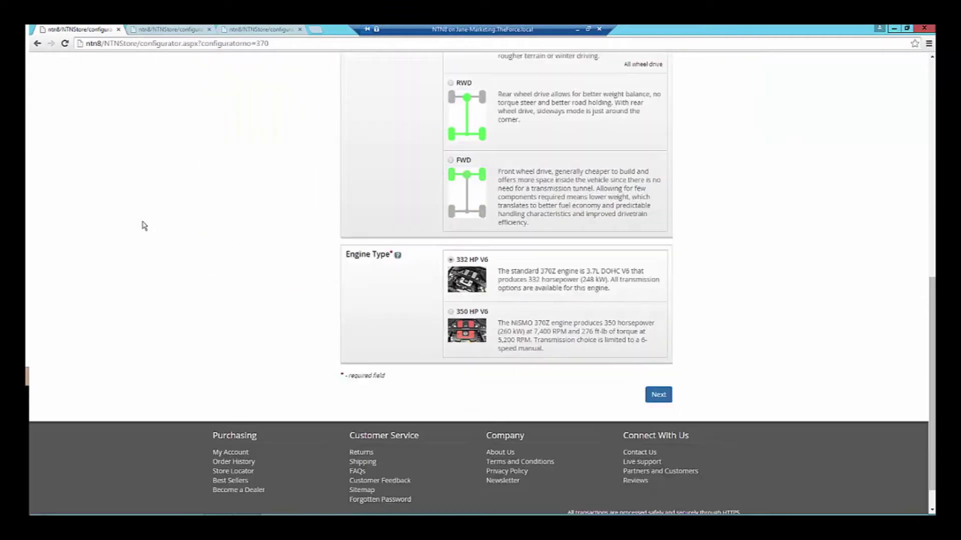
left_click(164, 31)
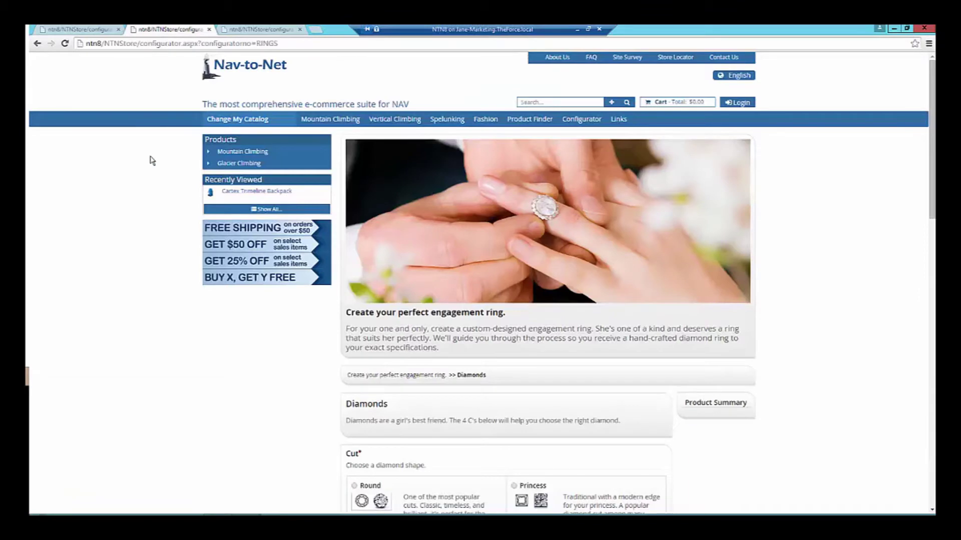
scroll(151, 159, "down", 6)
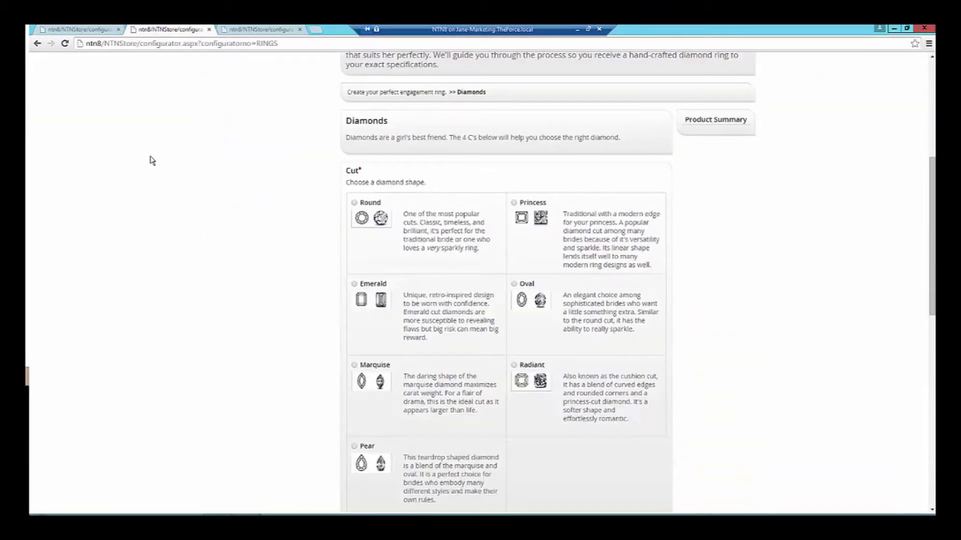
scroll(151, 160, "down", 5)
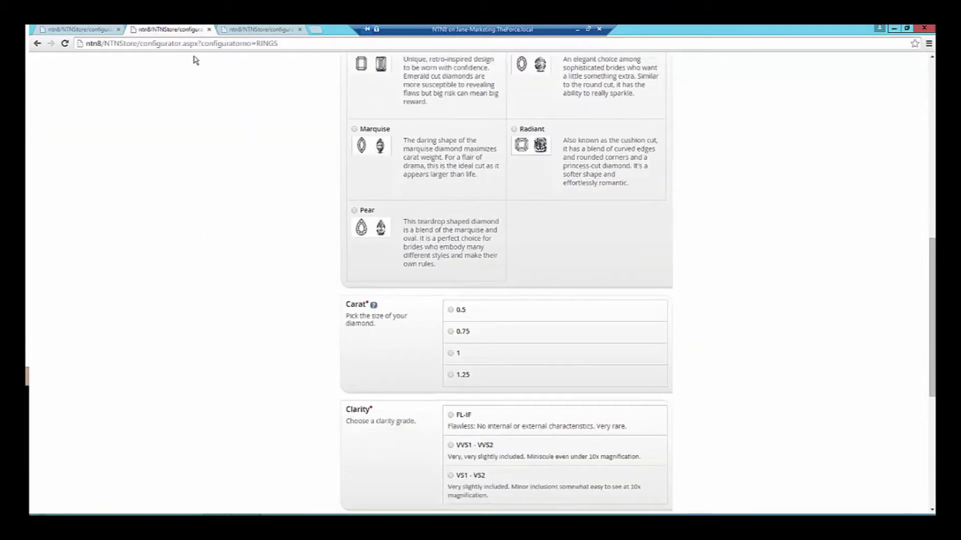
left_click(232, 29)
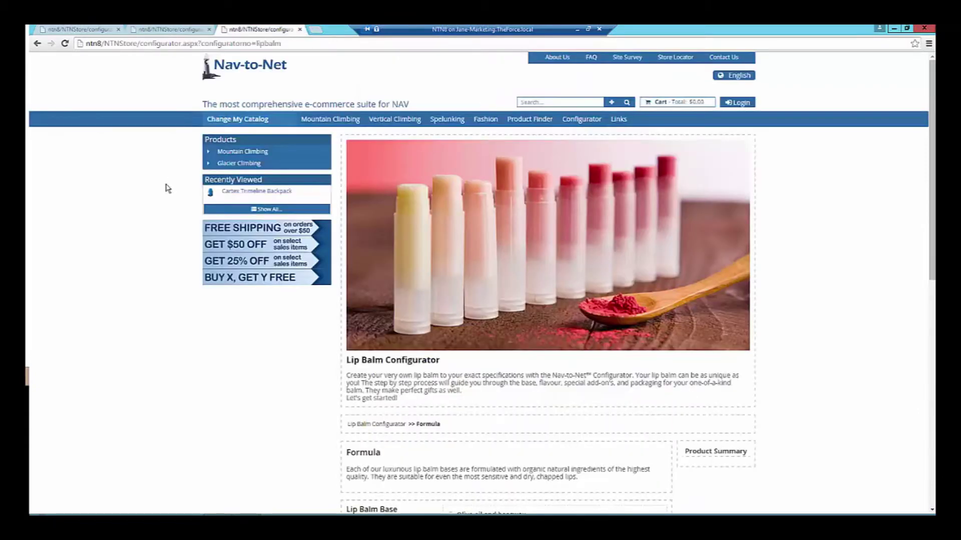
scroll(161, 199, "down", 9)
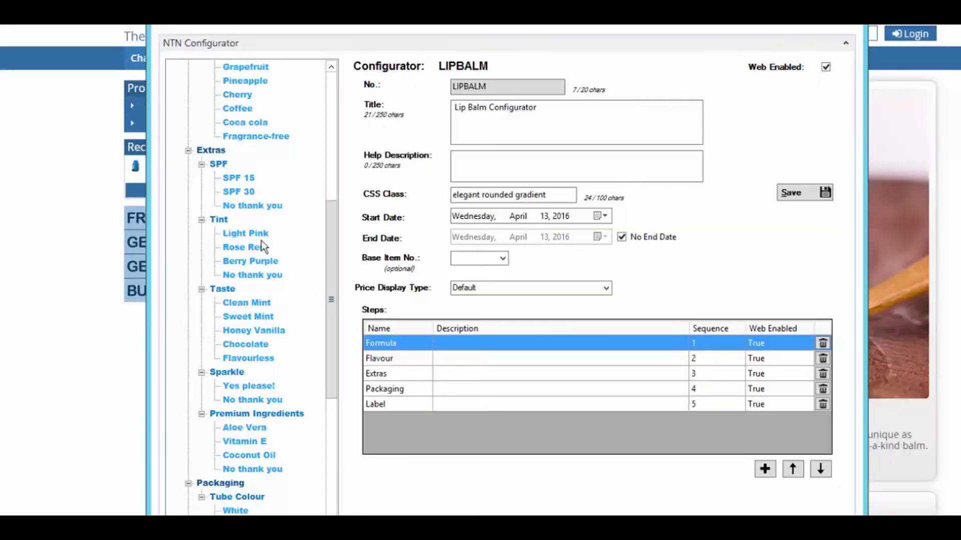
Step: Inspect the SPF, Tint, Taste and Sparkle questions under the Extras step of the LIPBALM configurator
left_click(215, 152)
left_click(218, 165)
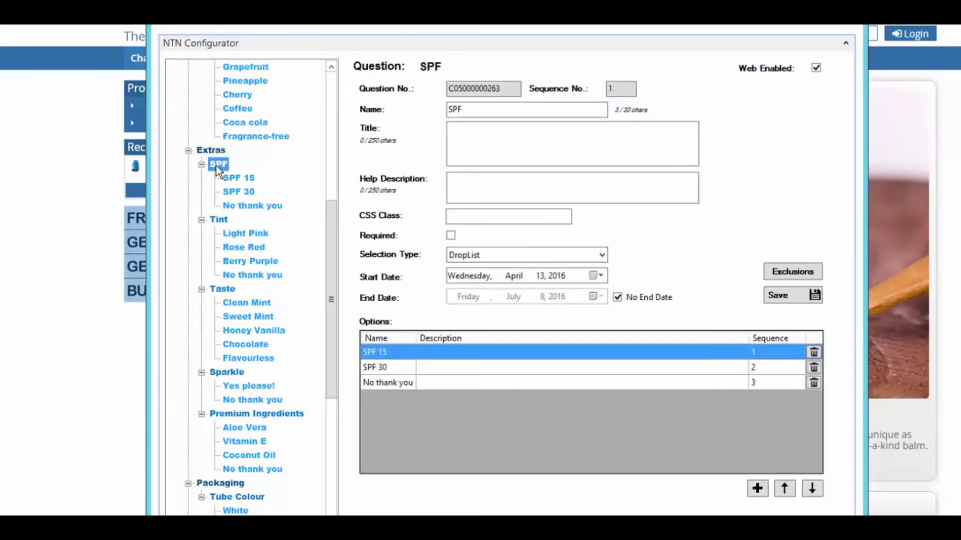
left_click(218, 221)
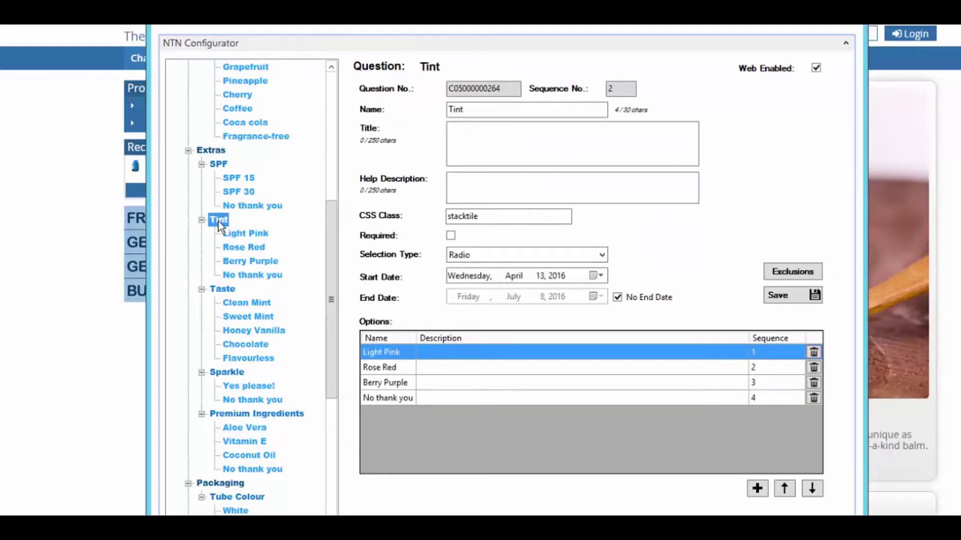
left_click(225, 290)
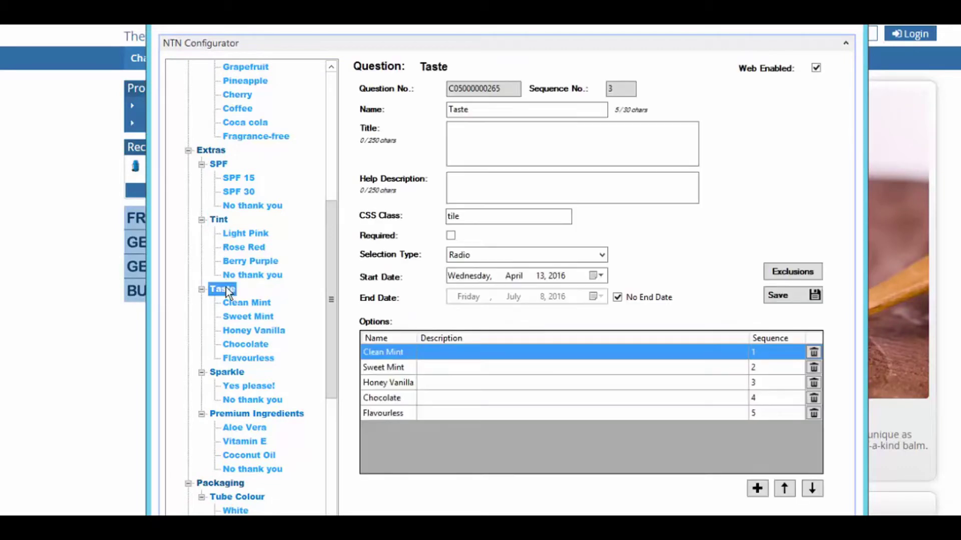
left_click(232, 375)
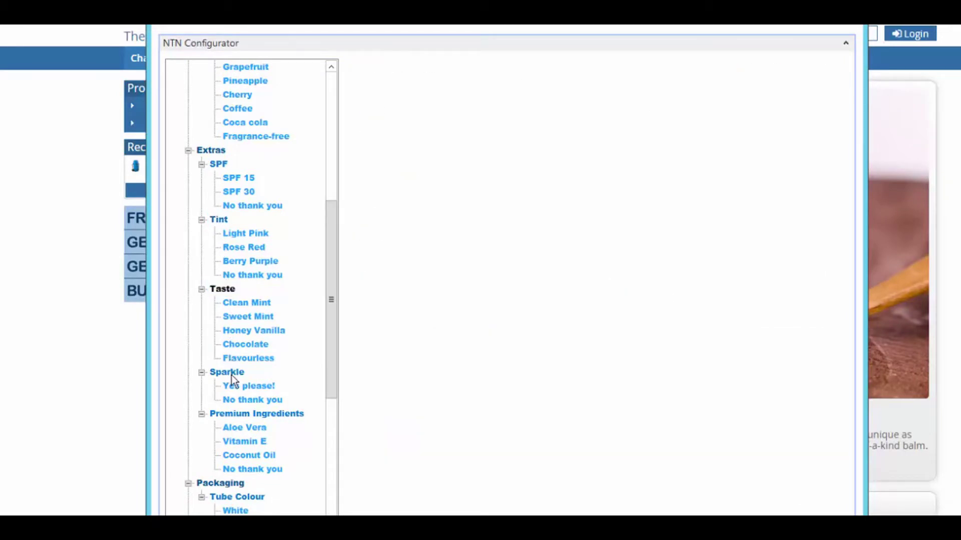
Step: Return to the storefront and compare the layouts of the lip balm Extras and Label pages with the 370Z and engagement ring configurators
left_click(116, 473)
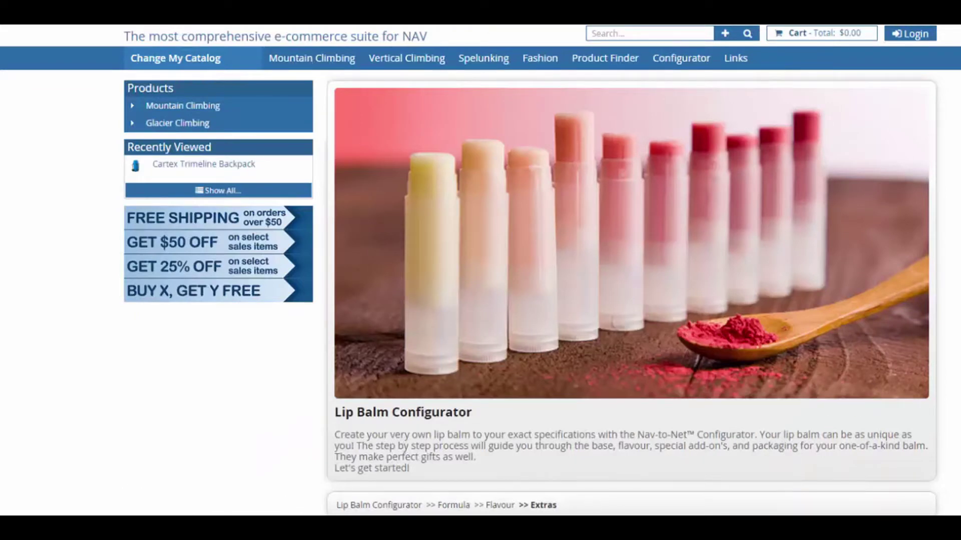
scroll(621, 226, "down", 5)
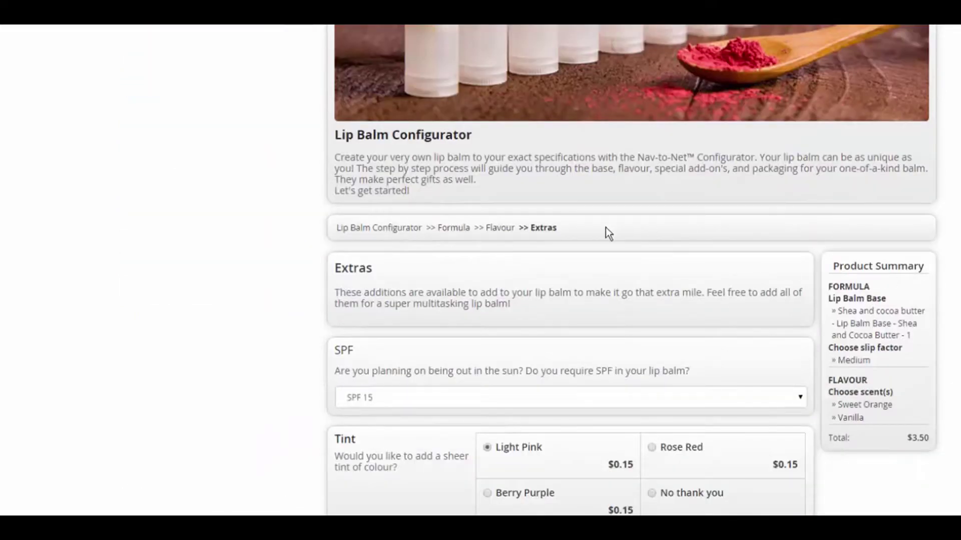
scroll(571, 271, "down", 5)
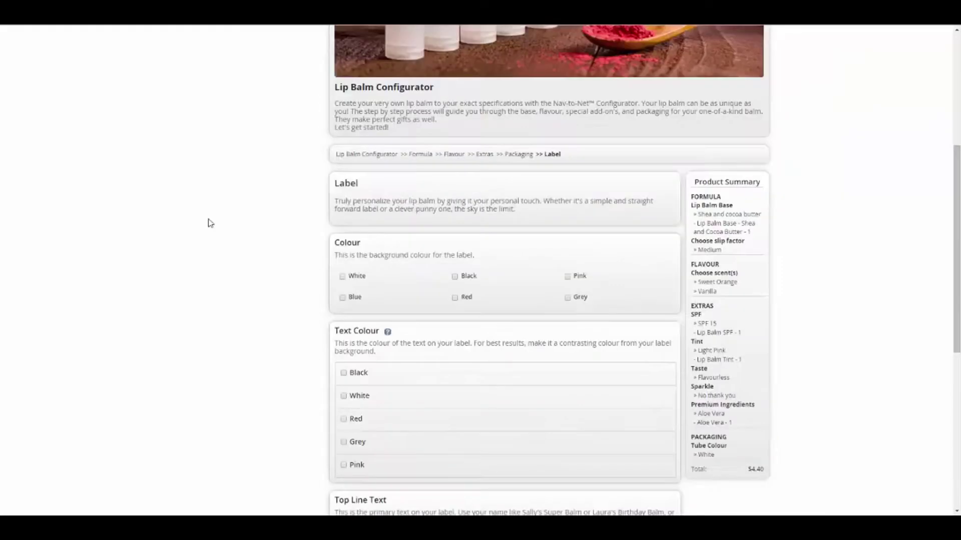
scroll(208, 221, "down", 5)
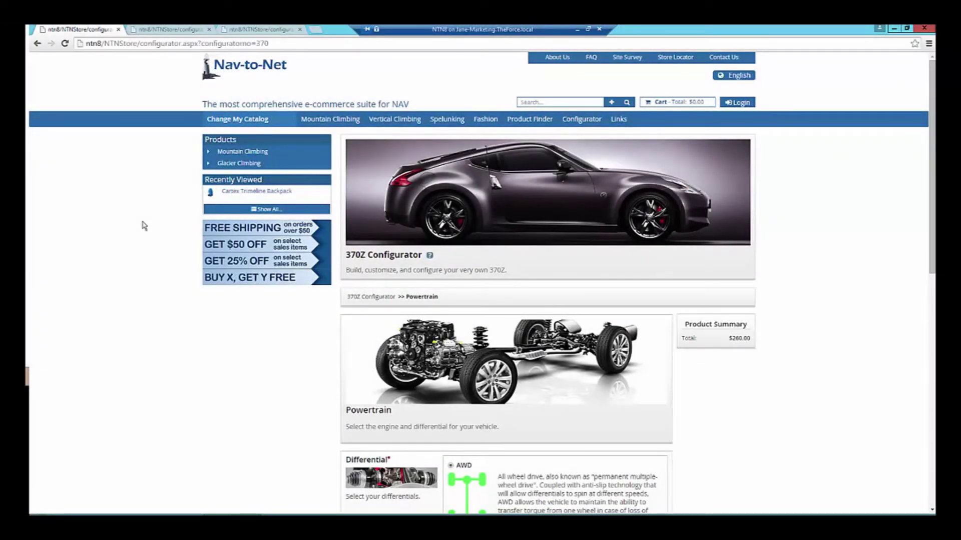
scroll(144, 226, "down", 7)
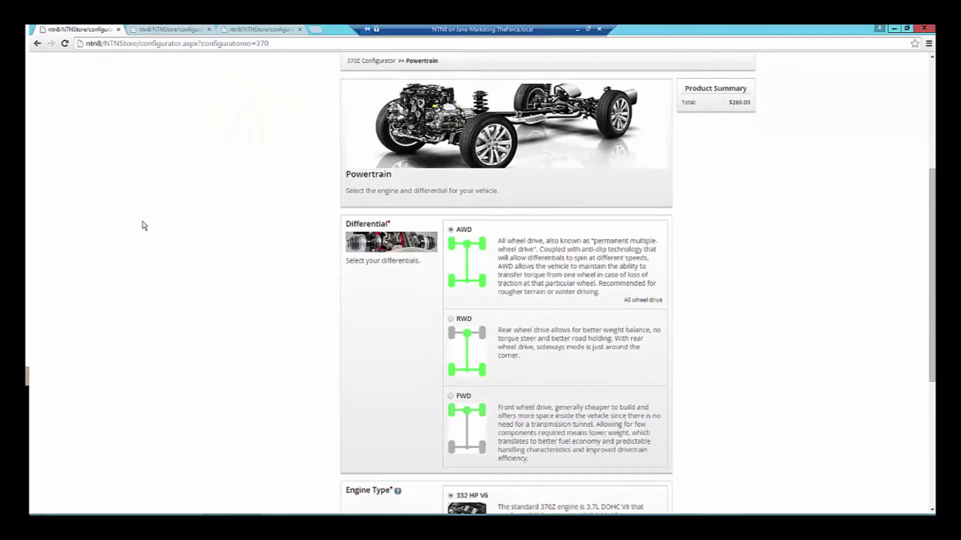
scroll(145, 226, "down", 3)
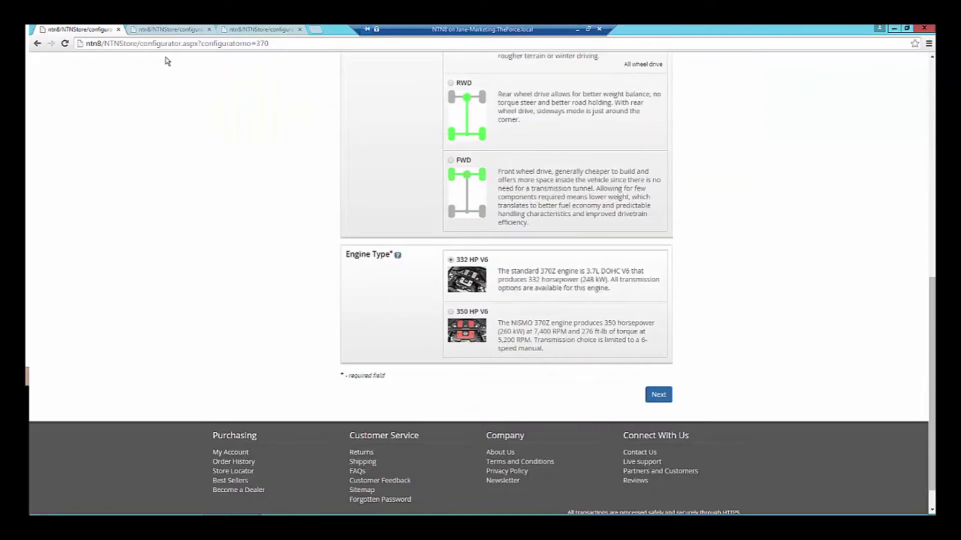
left_click(164, 30)
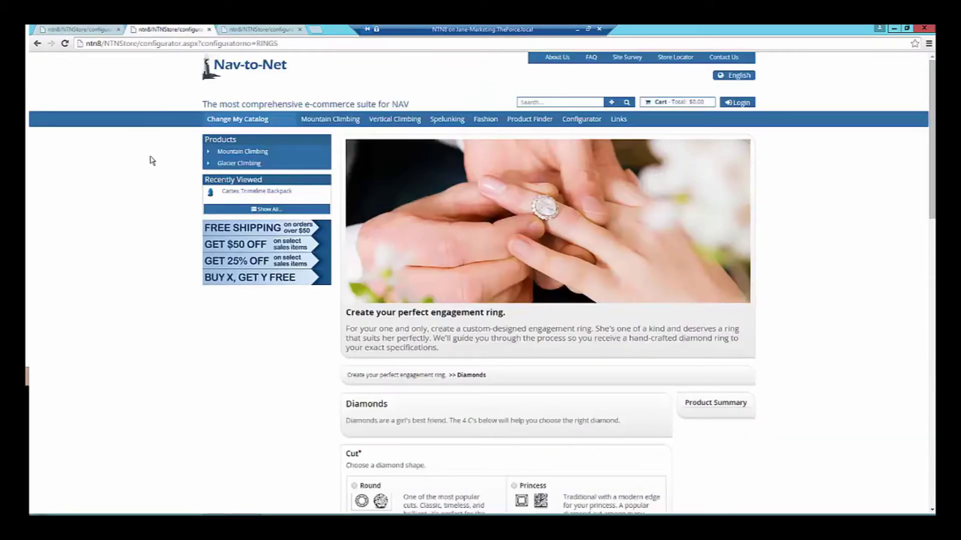
scroll(152, 160, "down", 6)
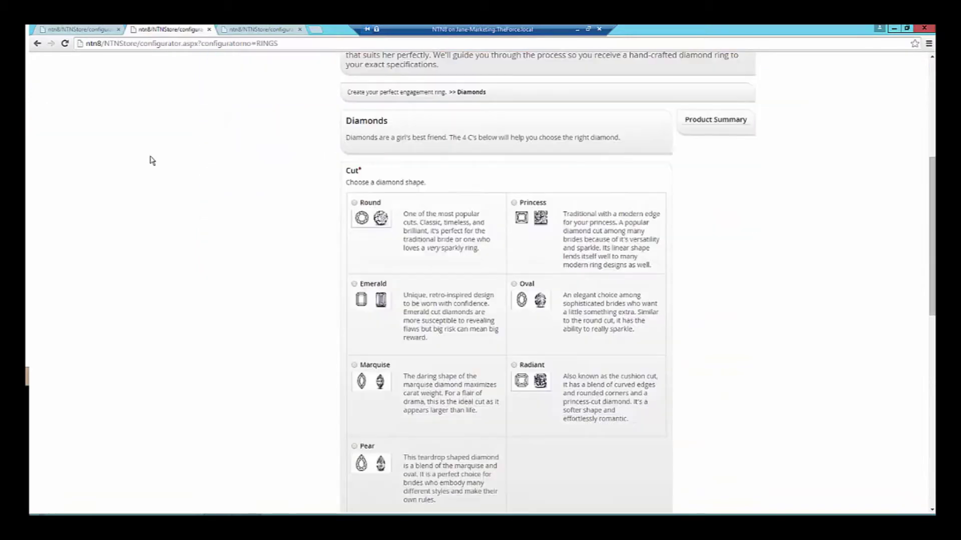
scroll(152, 160, "down", 5)
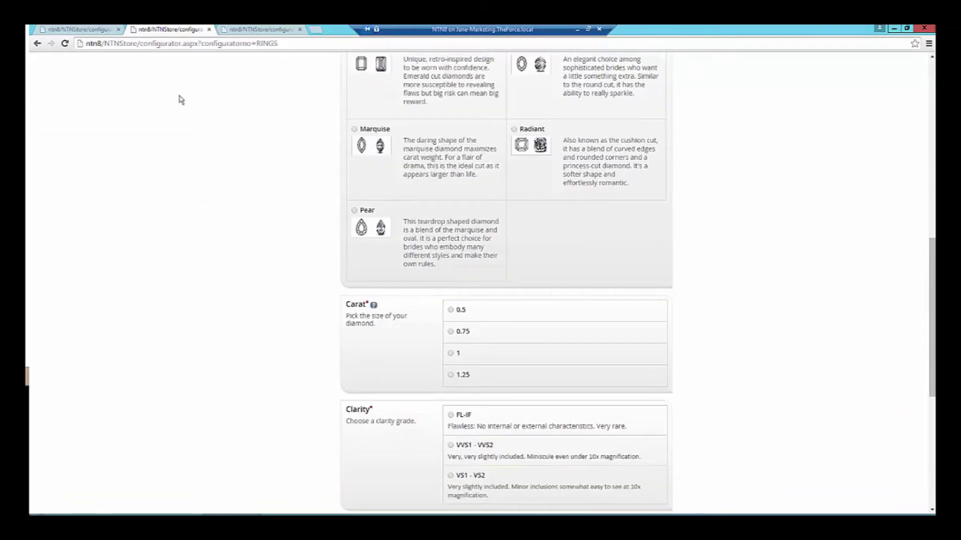
left_click(233, 29)
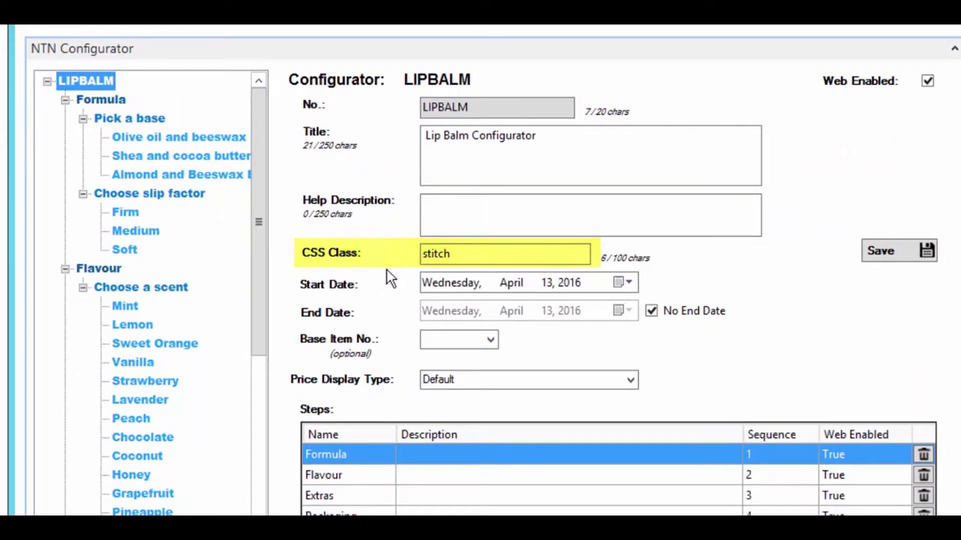
Step: Inspect the Pick a base and Choose a scent questions in the LIPBALM configurator
left_click(105, 120)
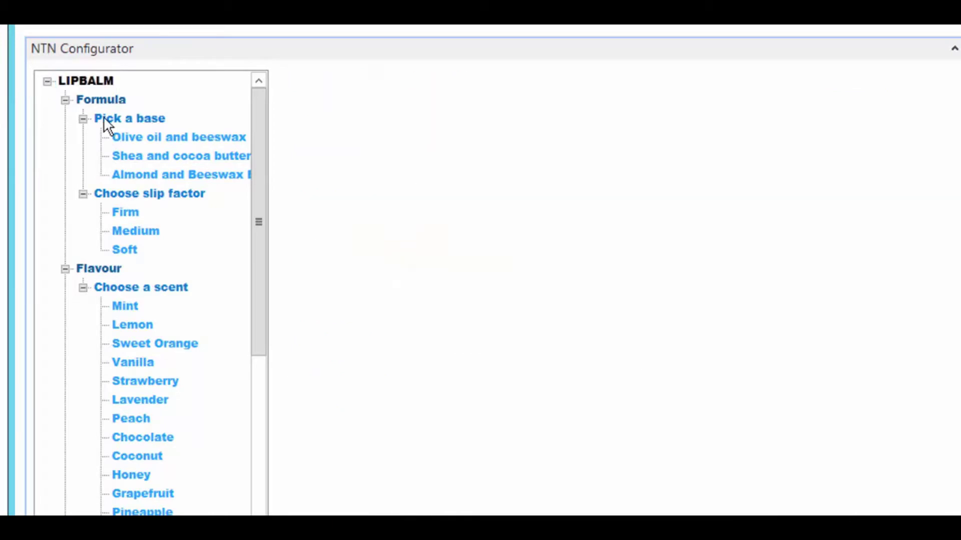
left_click(122, 287)
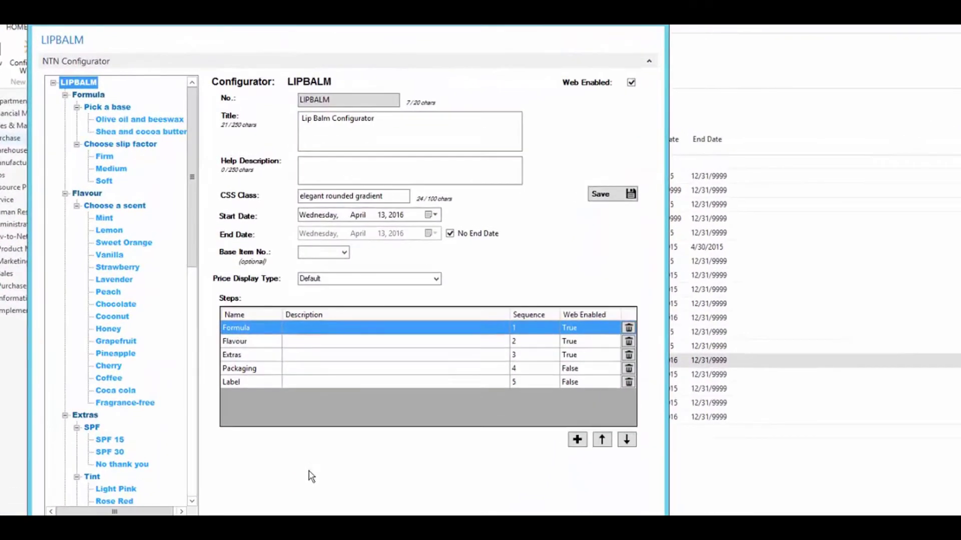
Step: Start a new option named Almond and Beeswax Base under the Pick a base question of the Formula step
left_click(106, 108)
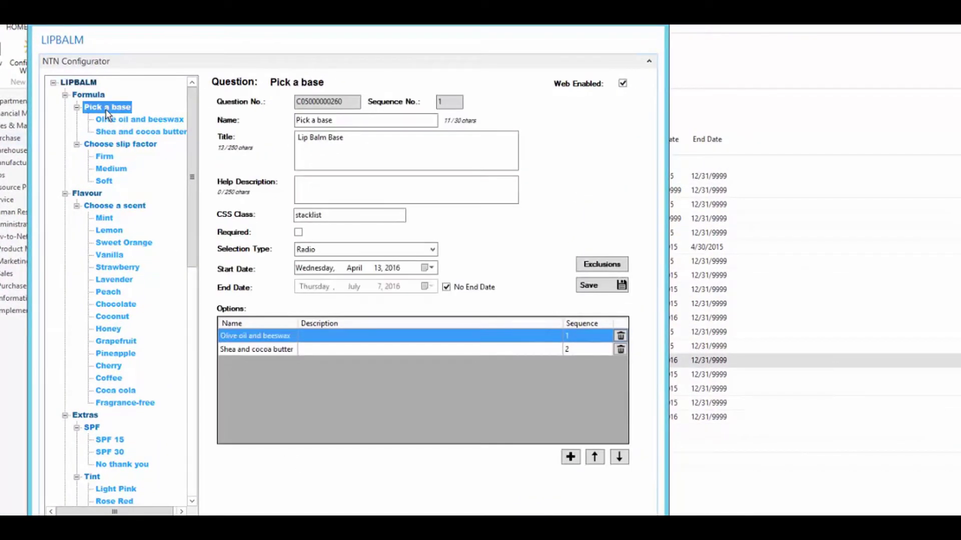
left_click(576, 462)
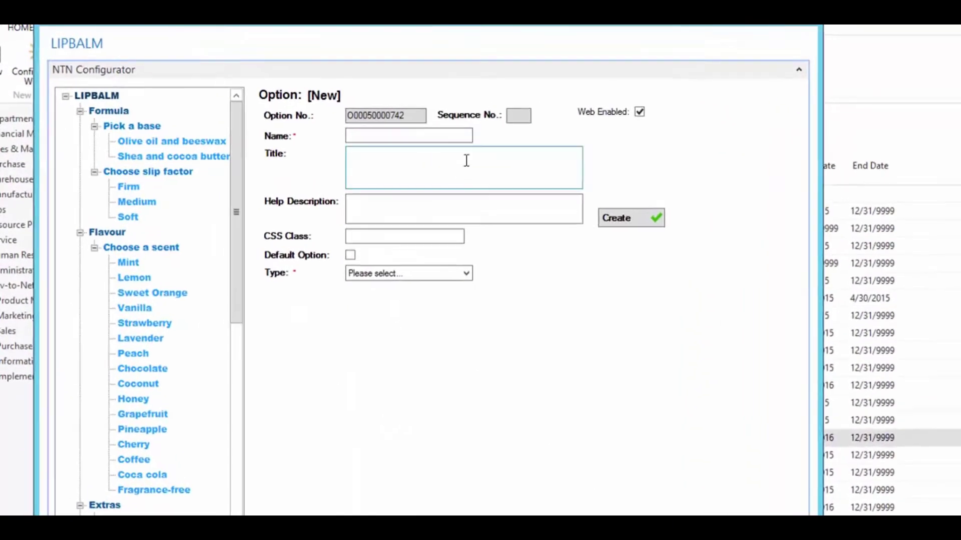
left_click(497, 145)
type("Almond and Beeswax Base")
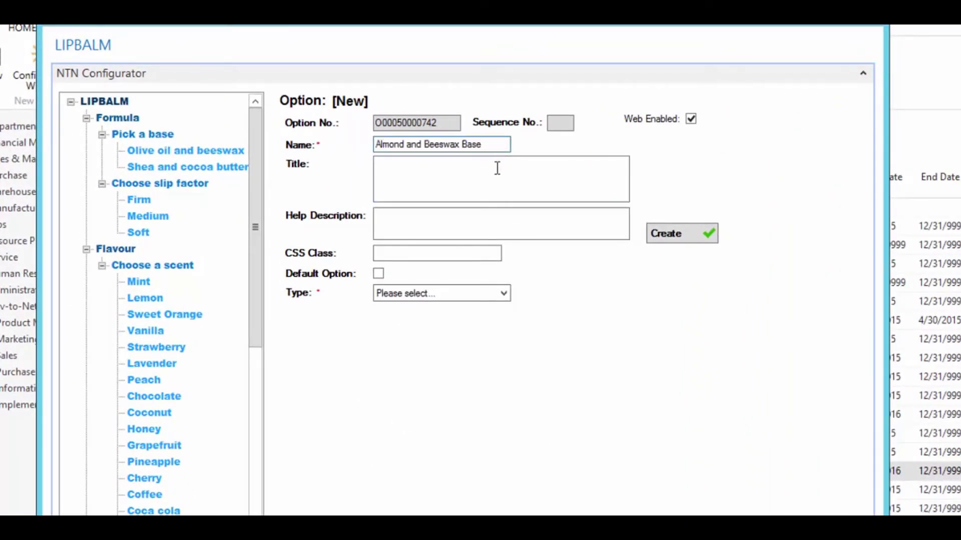
Step: Set the new option's type to Item, assign item 75002 (Lip Balm Base - Almond Oil and Beeswax), and create the option
left_click(502, 294)
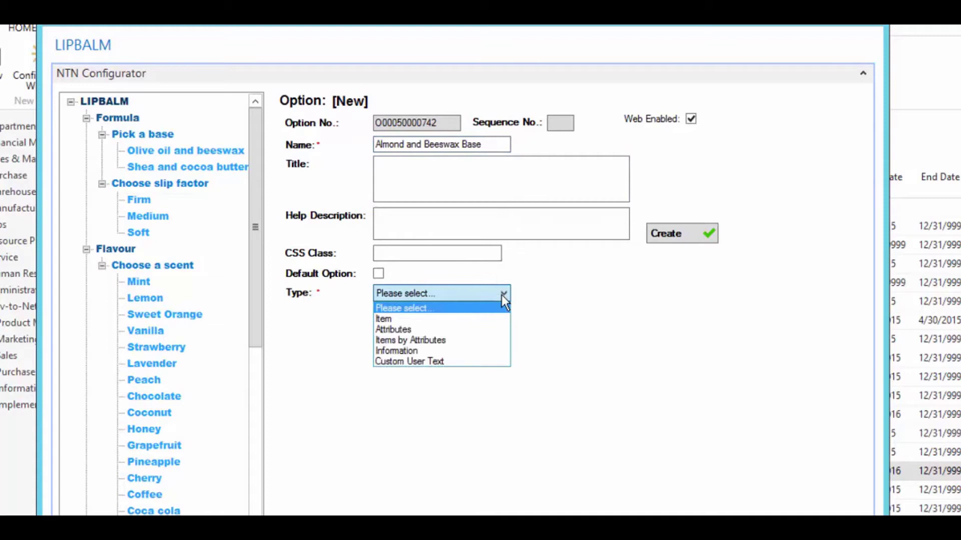
left_click(455, 318)
left_click(410, 340)
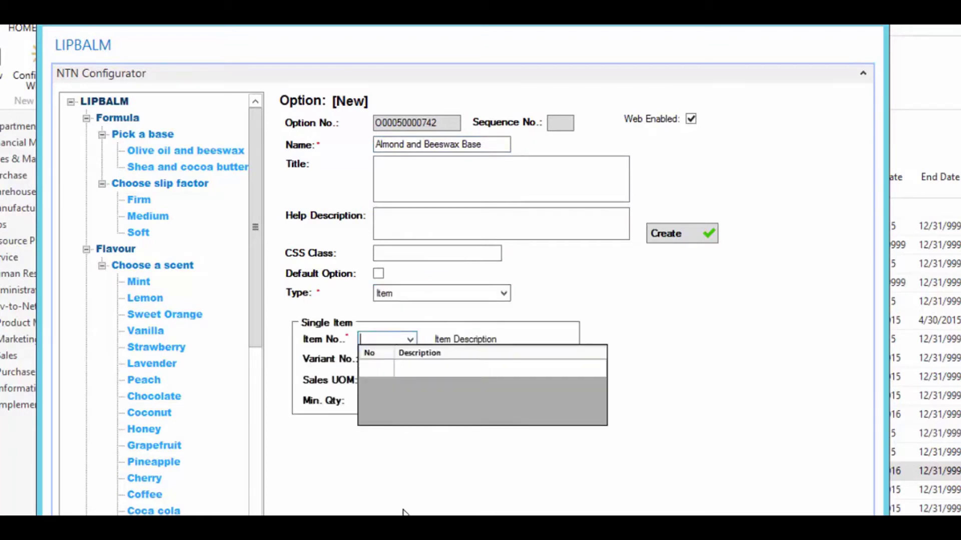
type("75002")
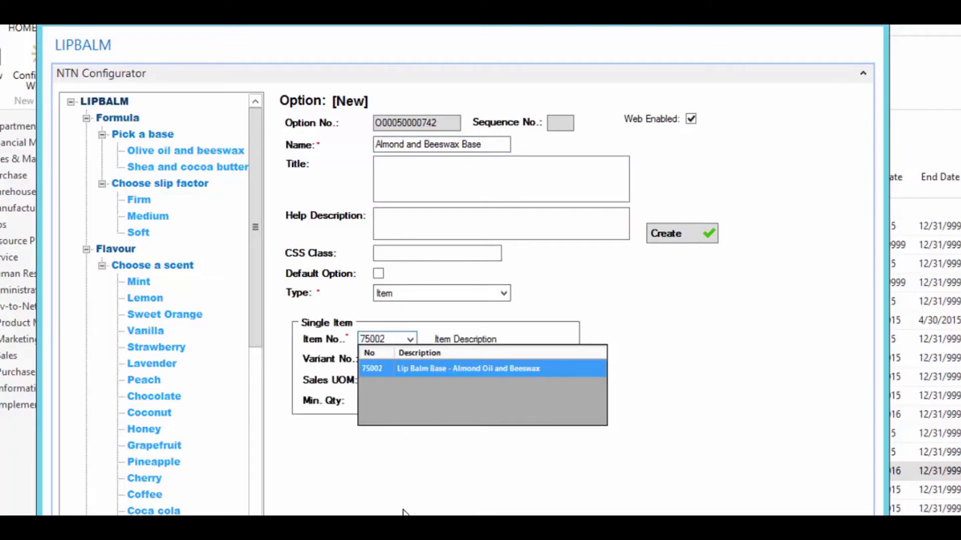
left_click(410, 368)
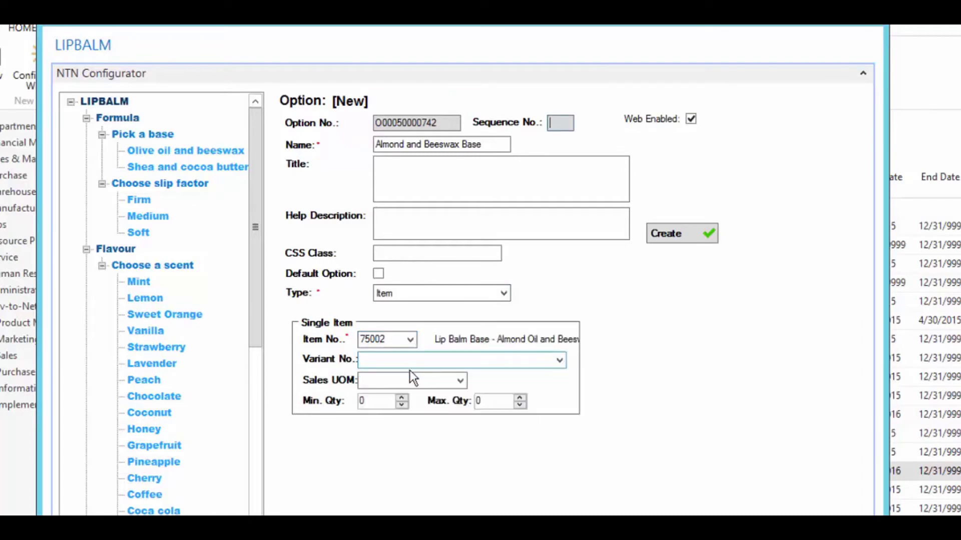
left_click(660, 232)
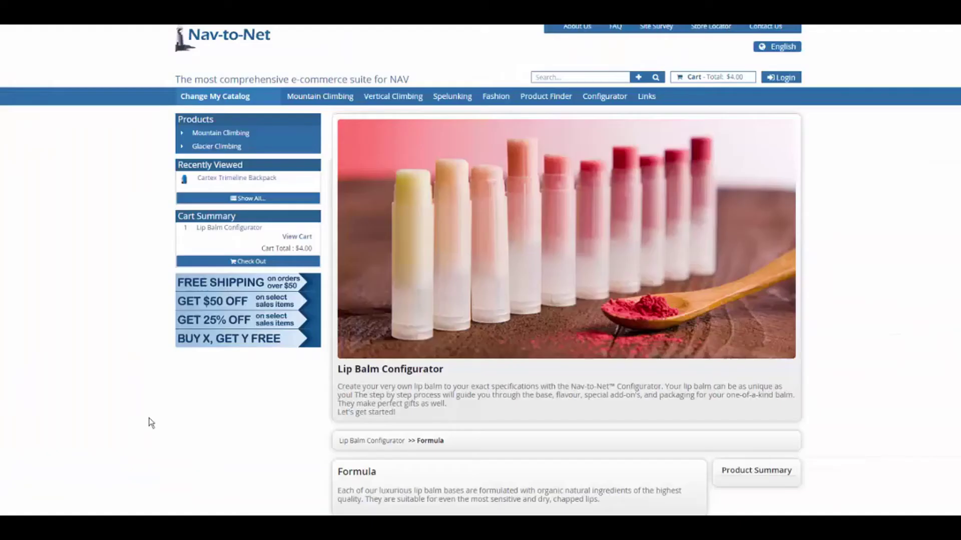
Step: Web-enable the Choose slip factor question of the LIPBALM configurator and save it
scroll(151, 423, "down", 5)
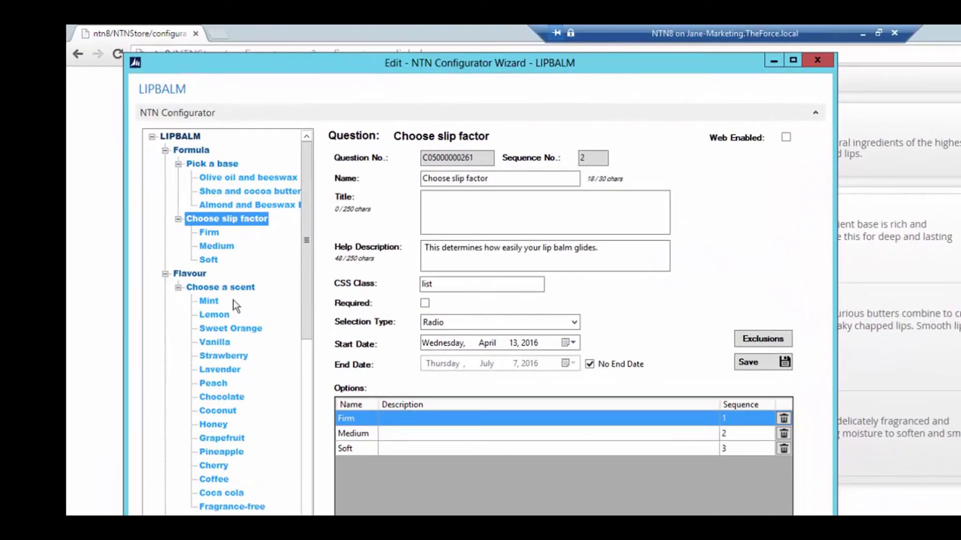
left_click(786, 137)
left_click(755, 362)
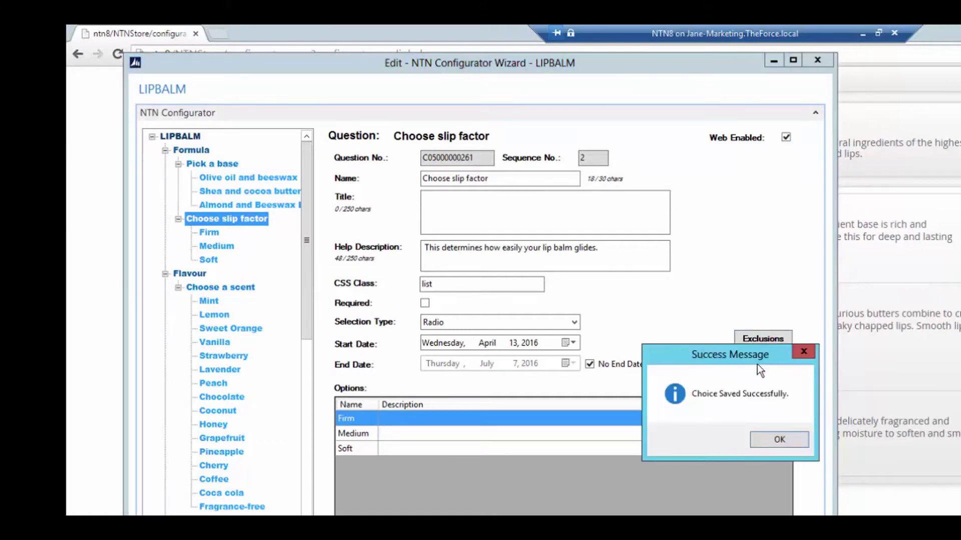
Step: Dismiss the save message for the Choose slip factor question
left_click(779, 438)
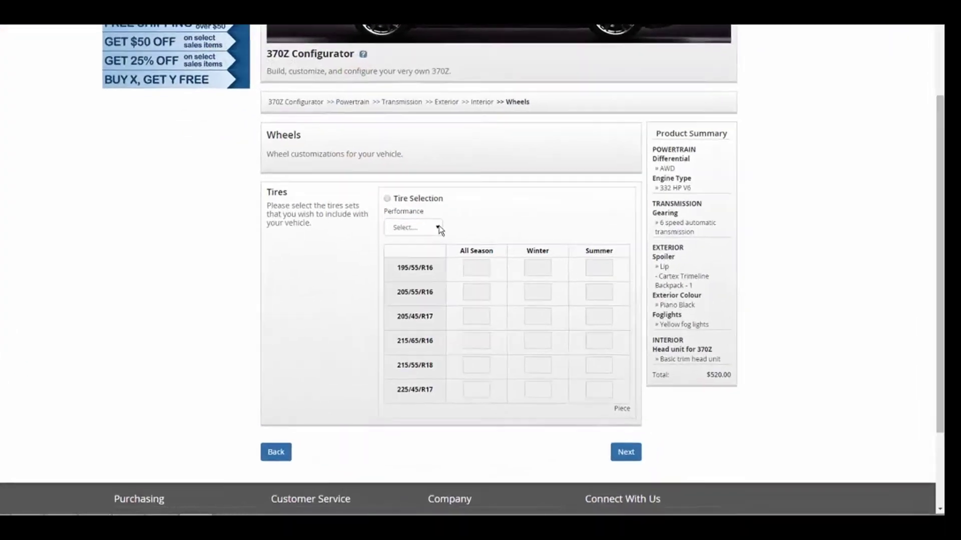
Step: Choose Light Truck / SUV as the tire performance in the Wheels step of the storefront's 370Z Configurator
left_click(326, 152)
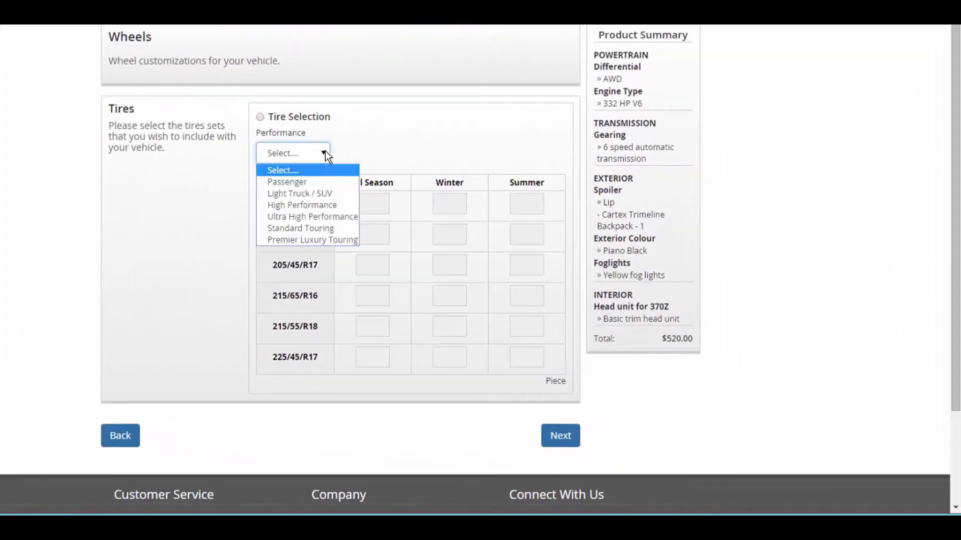
left_click(316, 195)
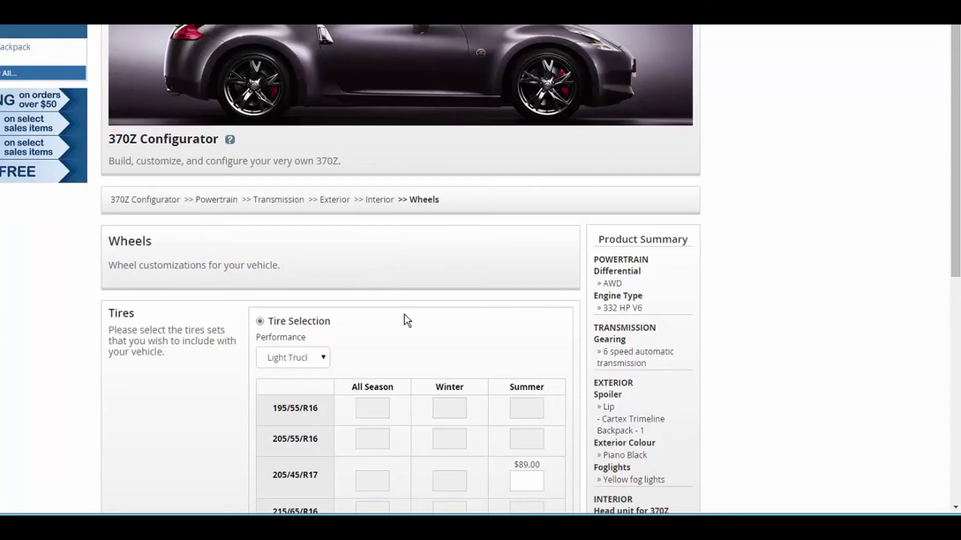
scroll(473, 345, "down", 3)
Step: Switch to Dynamics NAV and open the options of the Cut choice in the RINGS configurator's Diamonds step
key("alt+Tab")
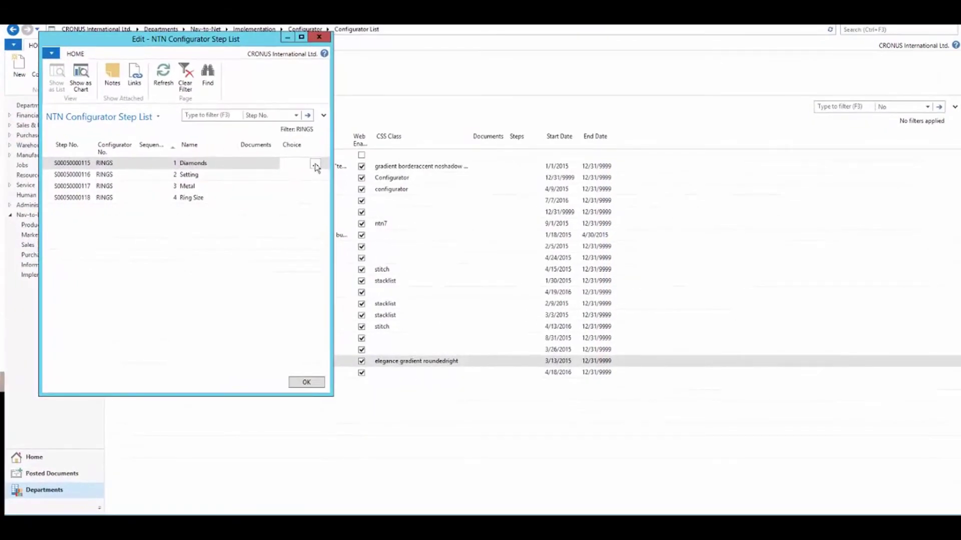
left_click(315, 165)
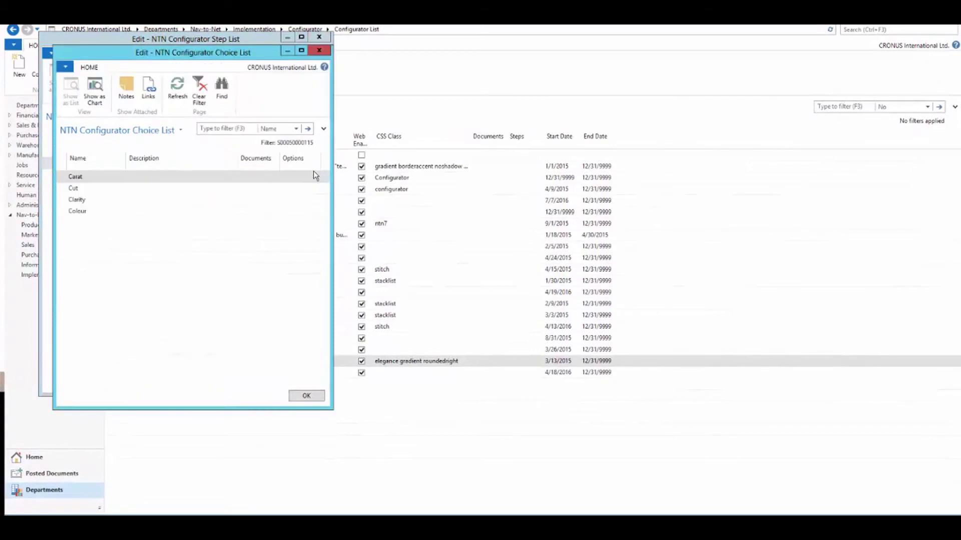
left_click(314, 193)
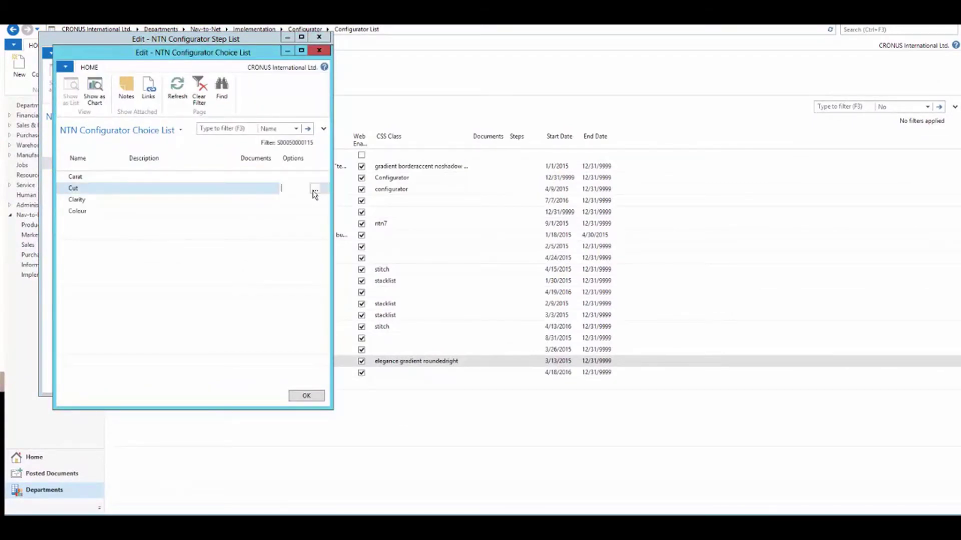
left_click(315, 192)
Step: Open the Round Cut Diamond option's documents and the published version of its extended description
left_click(301, 185)
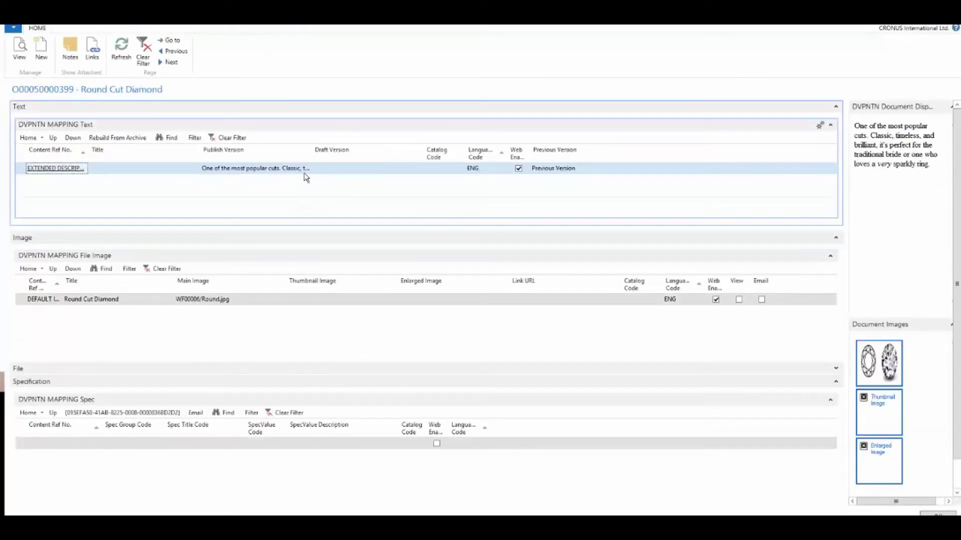
left_click(306, 173)
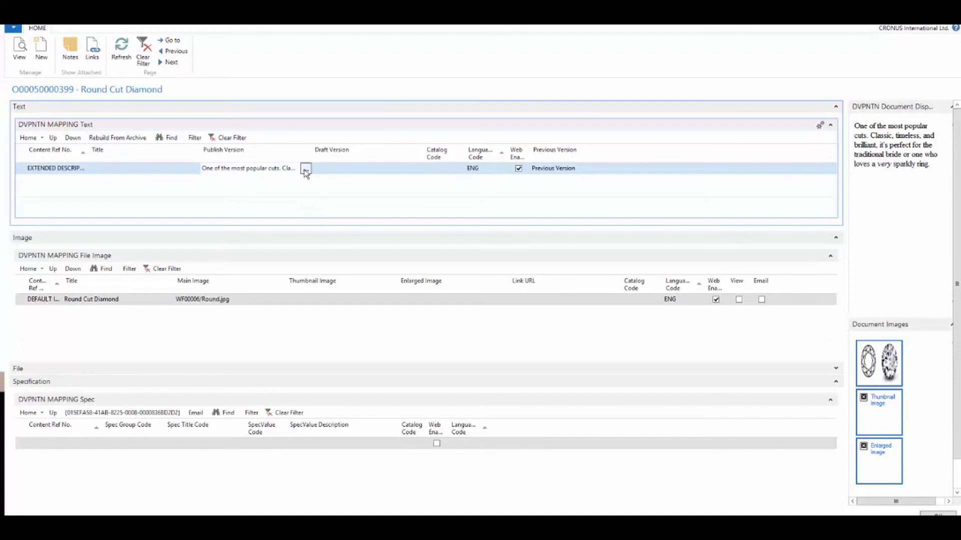
left_click(305, 171)
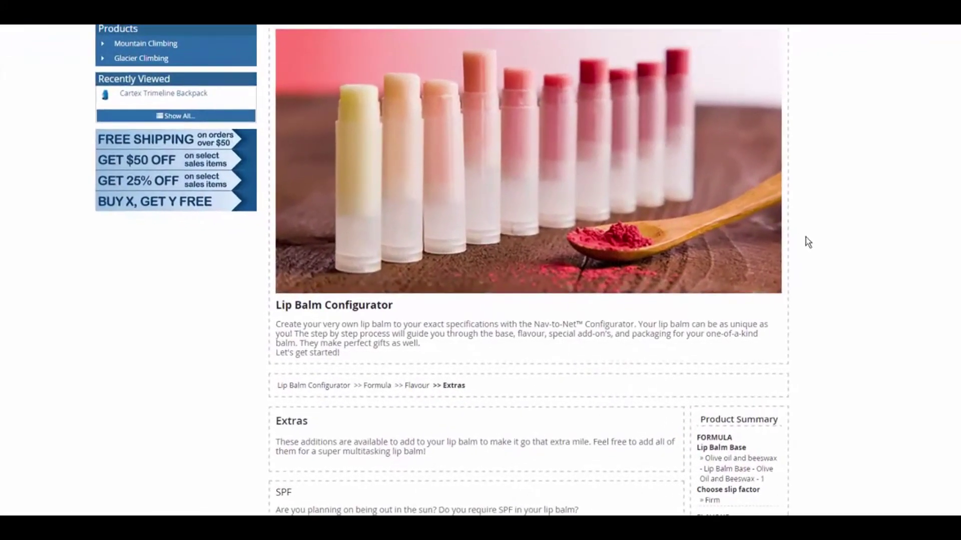
Step: Review the SPF, Tint, Taste, Sparkle and Premium Ingredients questions in the Extras step of the storefront's Lip Balm Configurator
scroll(806, 237, "down", 3)
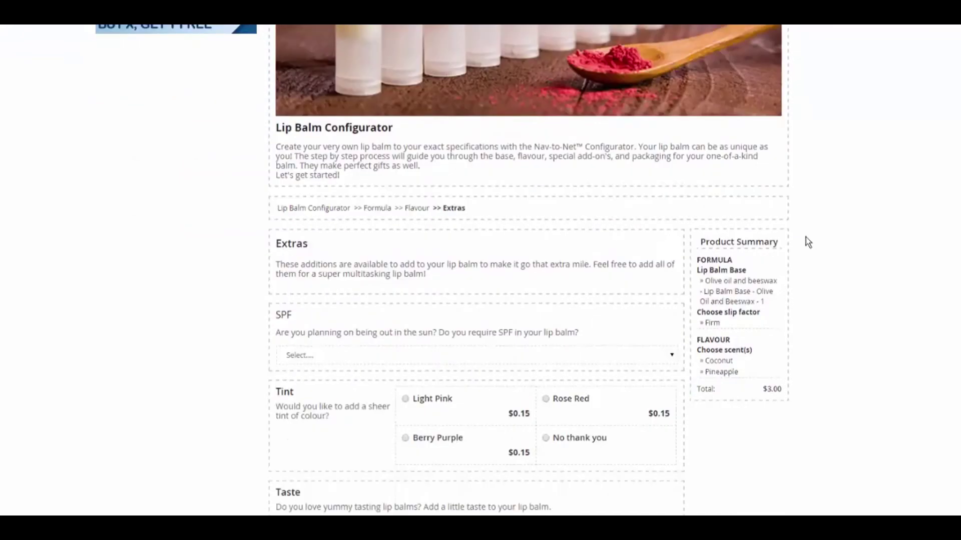
scroll(806, 237, "down", 2)
scroll(806, 237, "down", 1)
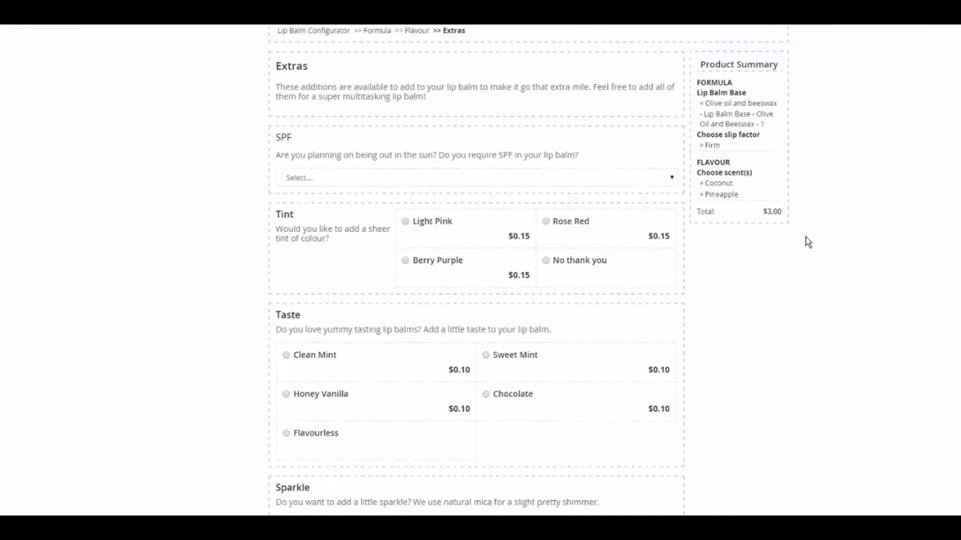
scroll(806, 237, "down", 2)
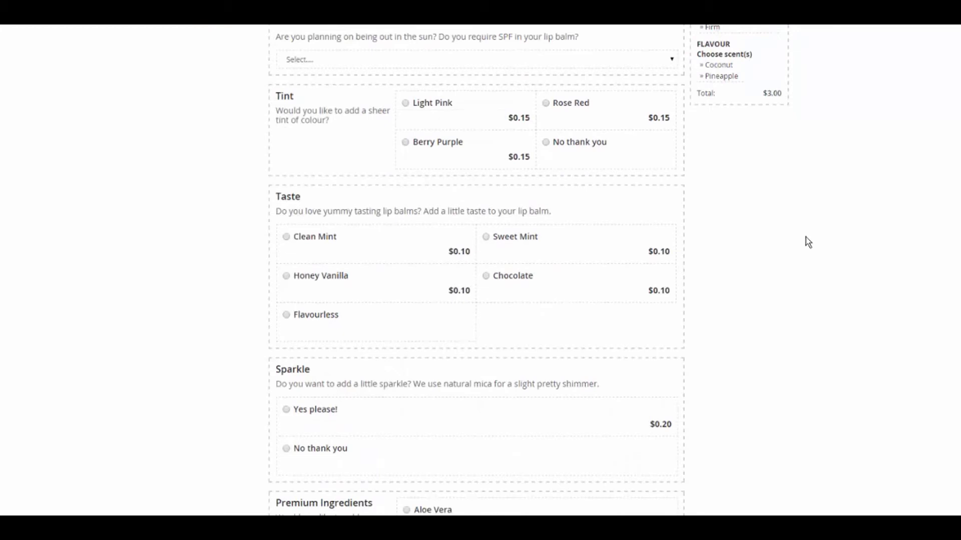
scroll(806, 237, "down", 4)
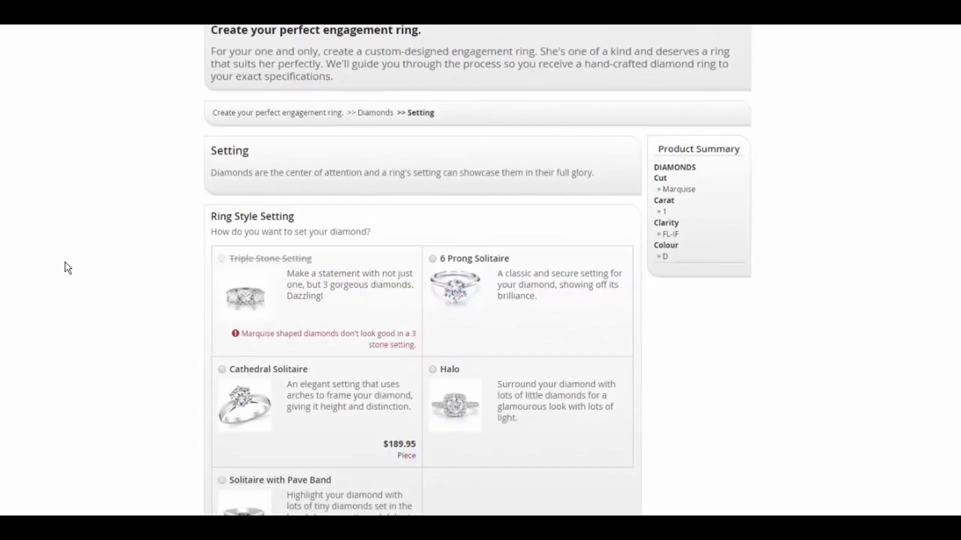
Step: Open the Triple Stone Setting option's exclusions, set the Marquise exclusion's presentation to Grayed, and save it
scroll(119, 282, "down", 1)
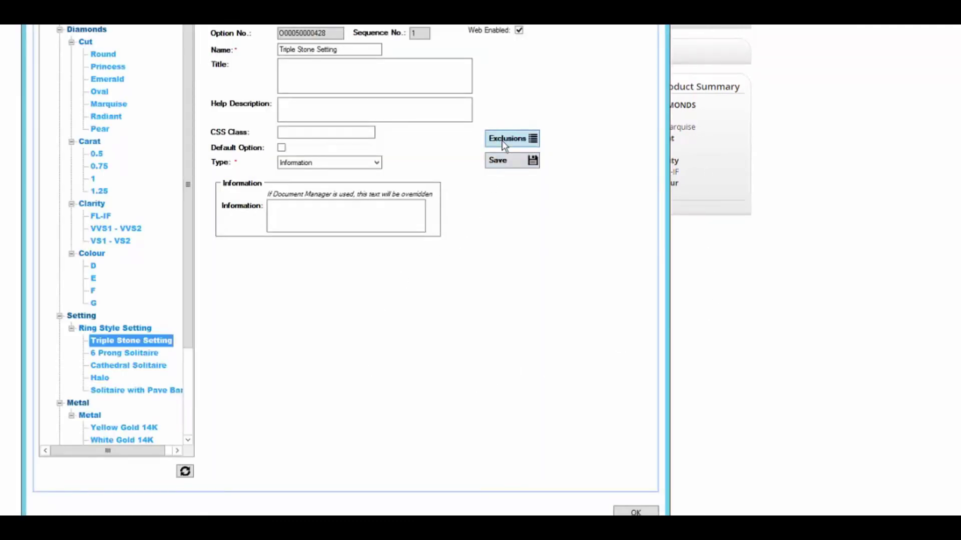
left_click(503, 141)
left_click(173, 236)
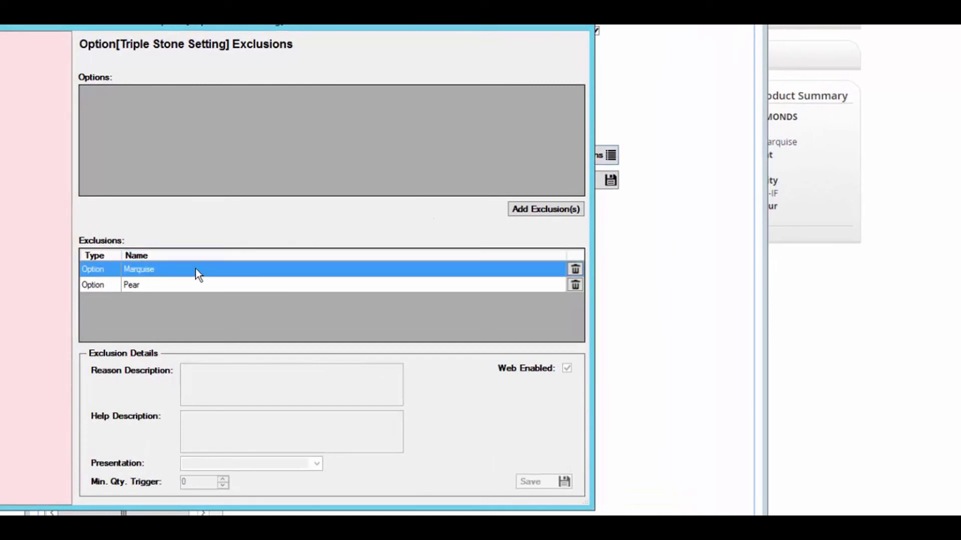
left_click(316, 464)
left_click(320, 466)
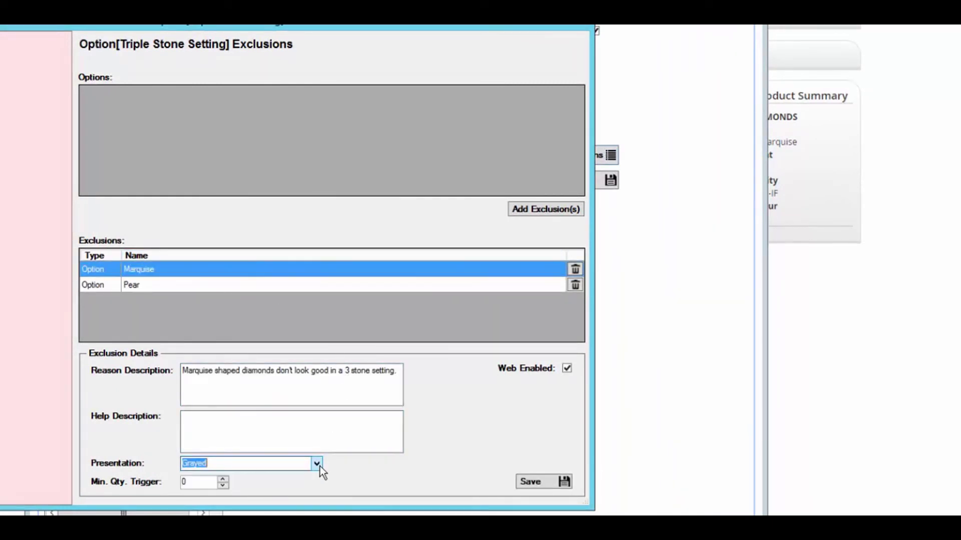
left_click(541, 484)
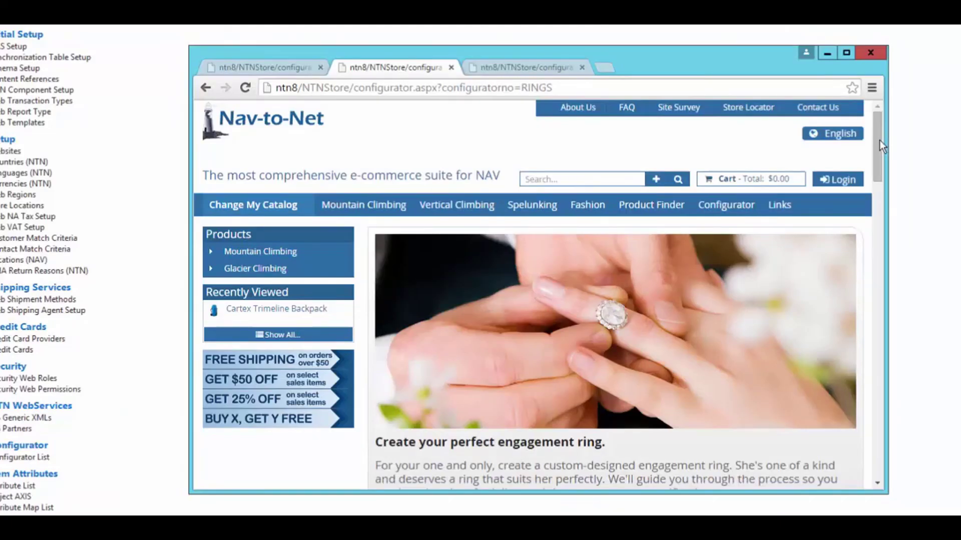
Step: Narrow the browser window showing the RINGS storefront configurator and examine how the diamond Cut options adapt to it
left_click_drag(881, 163, 602, 285)
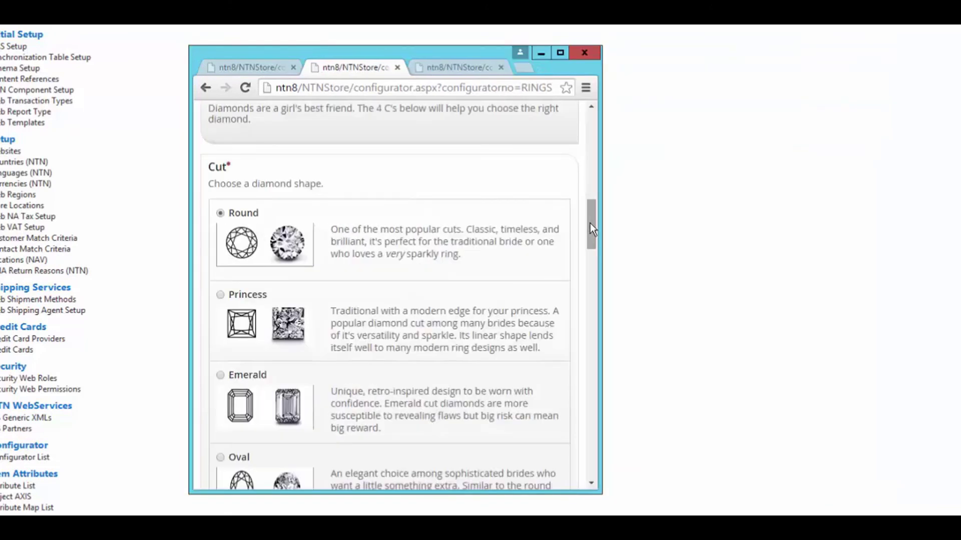
left_click_drag(590, 224, 412, 350)
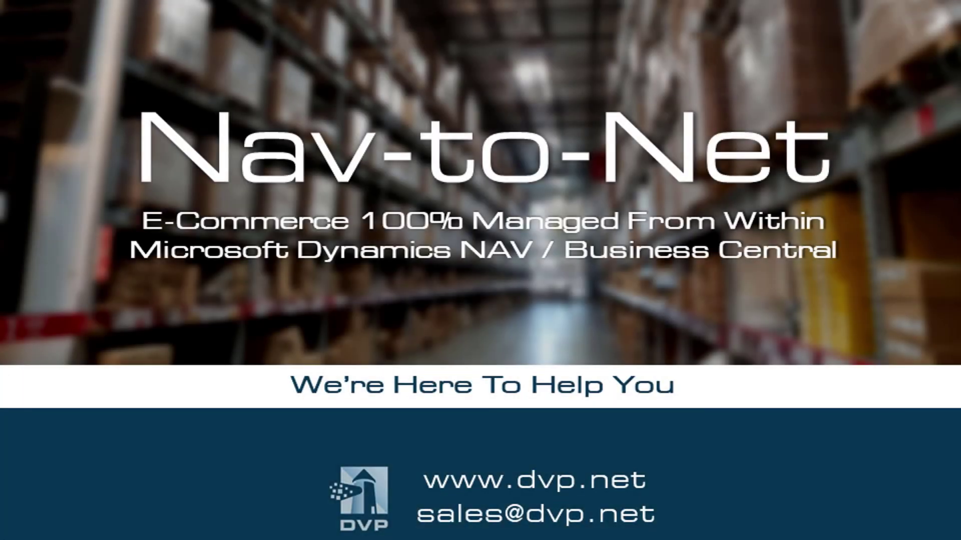